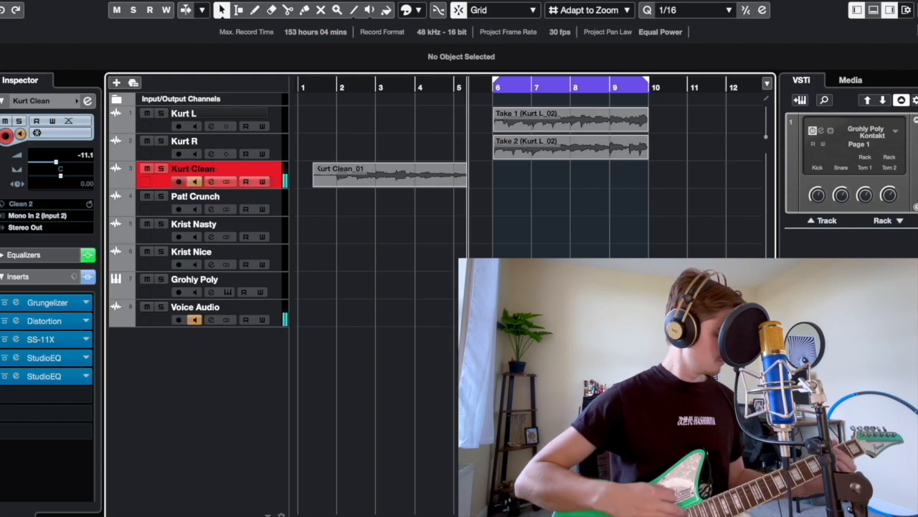
Step: Stop recording and delete the unwanted take from the Kurt Clean track
key(space)
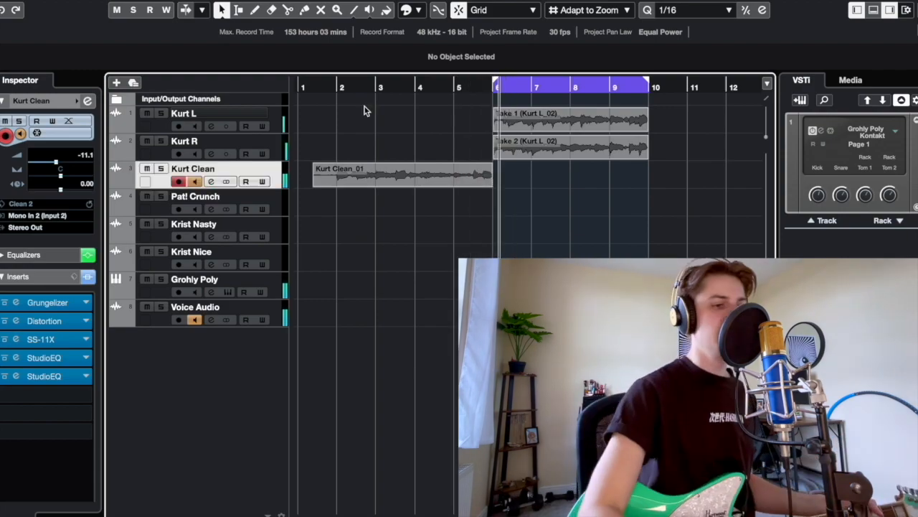
click(400, 172)
key(Delete)
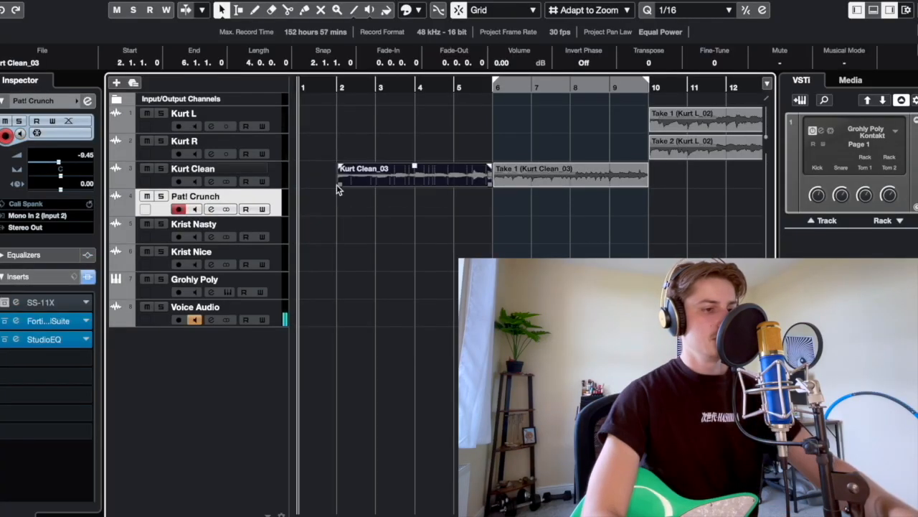
Step: Copy both Kurt Clean clips onto the Pat! Crunch track, starting at bar 2
drag(508, 217, 332, 163)
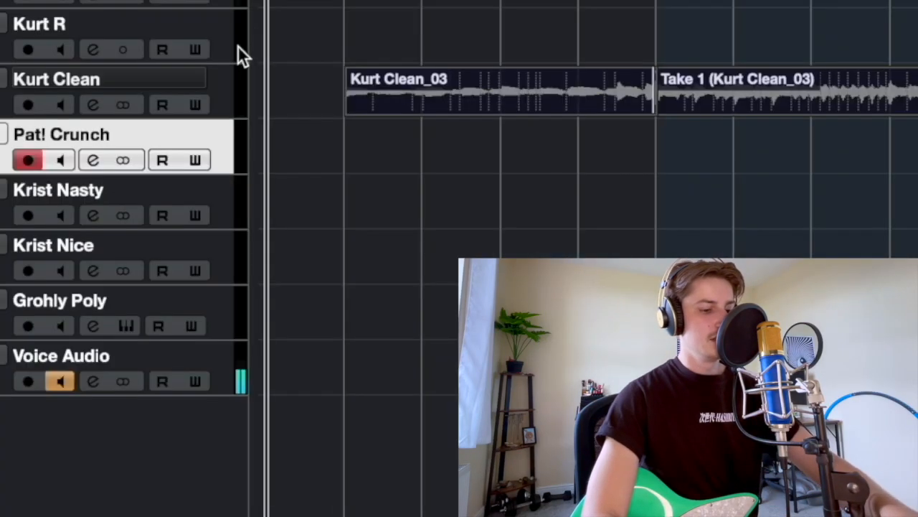
drag(350, 1, 343, 1)
key(super+v)
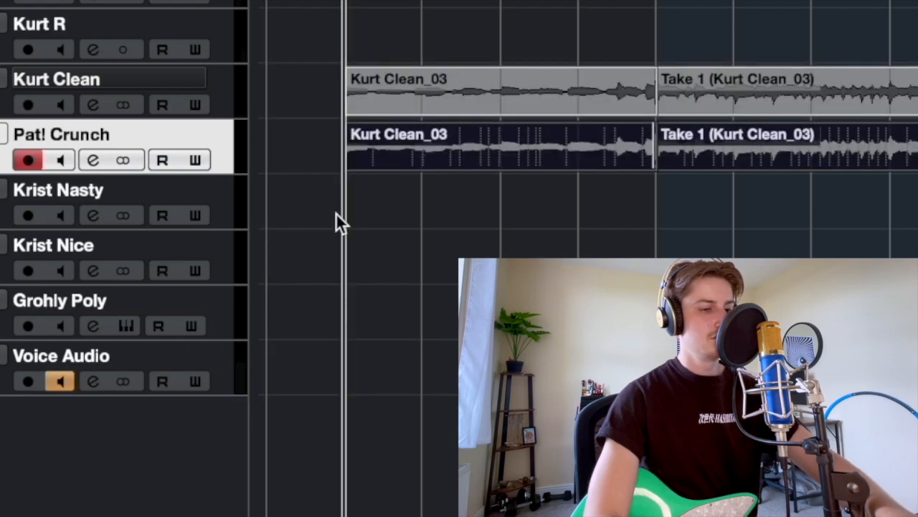
Step: Play back the layered Kurt Clean and Pat! Crunch parts from bar 2
key(space)
key(g)
key(h)
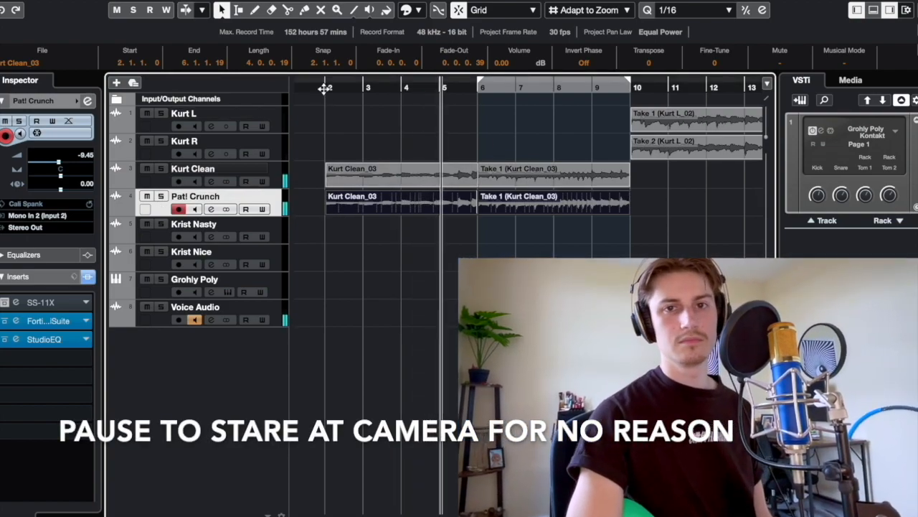
click(325, 88)
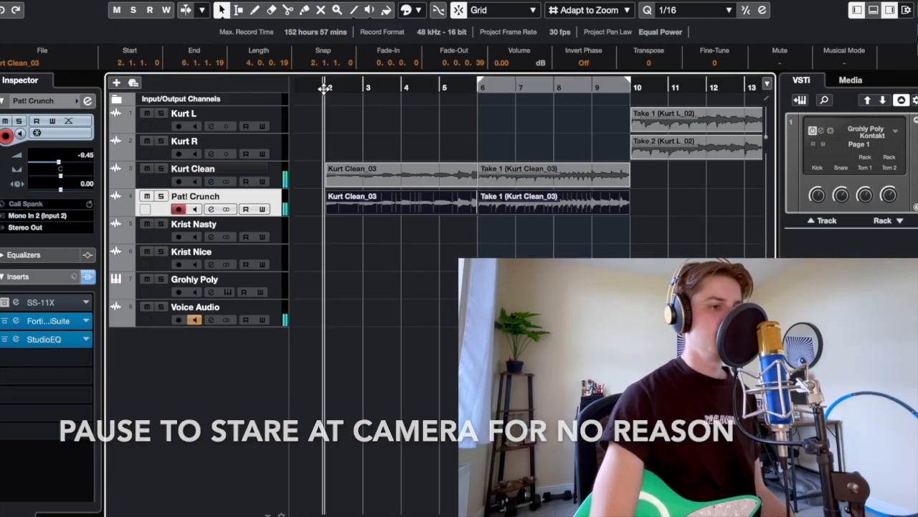
Step: Create a drum part on the Grohly Poly track at bar 6 and add Kick R, Snare and Floor tom hits on its first beat
drag(388, 284, 444, 279)
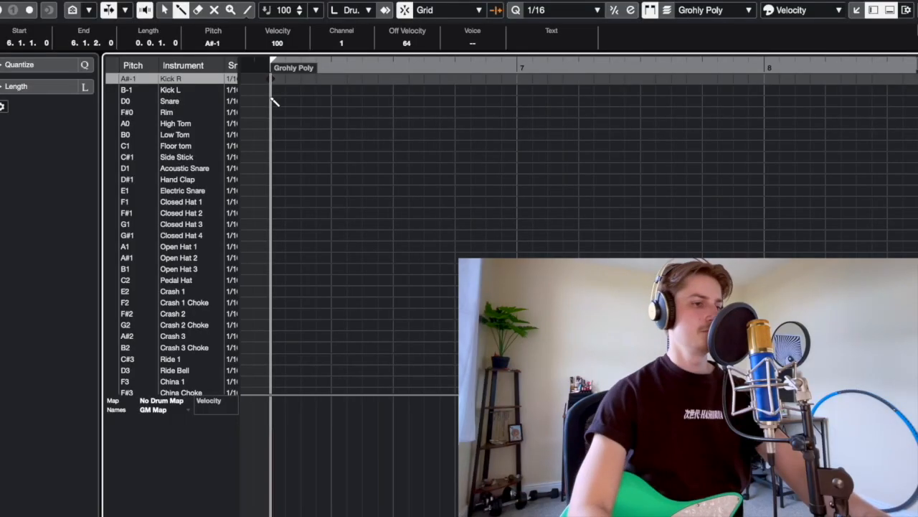
click(272, 99)
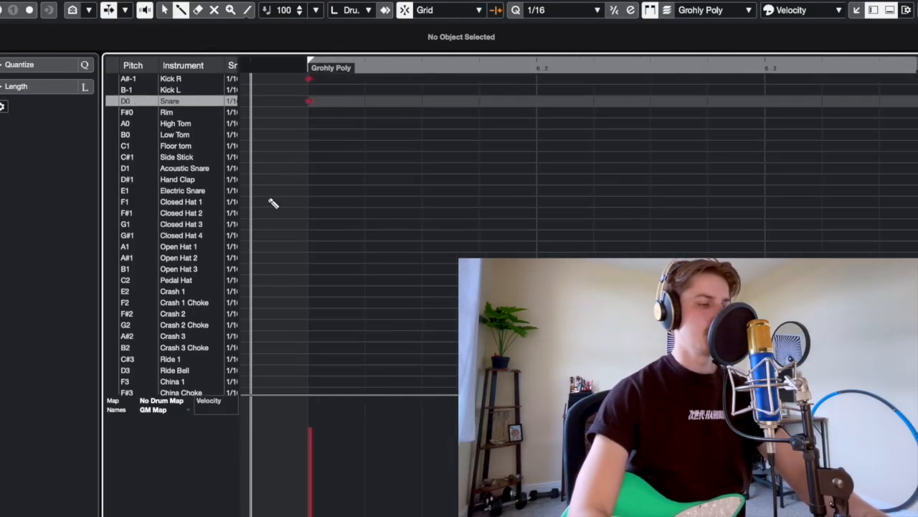
click(310, 146)
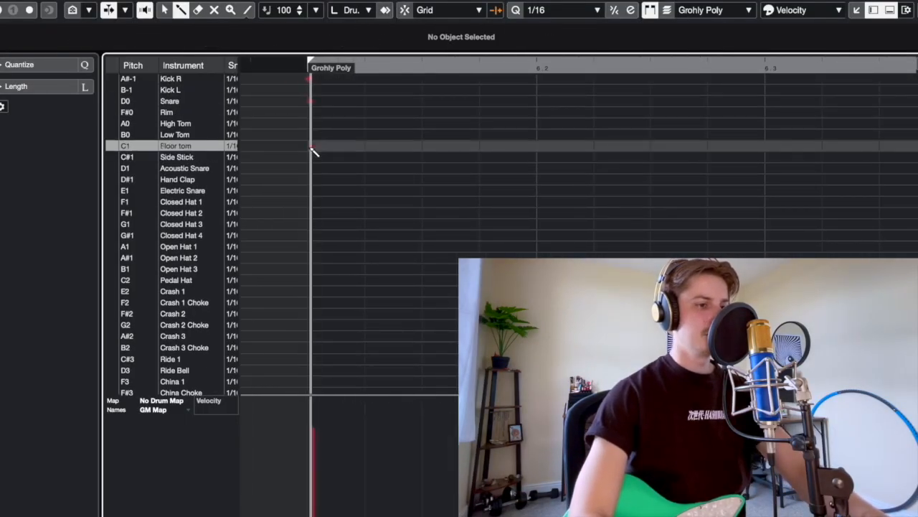
Step: Repeat the kick, snare and floor tom hits as eighth notes through bar 9 and ramp their velocities upward
click(163, 10)
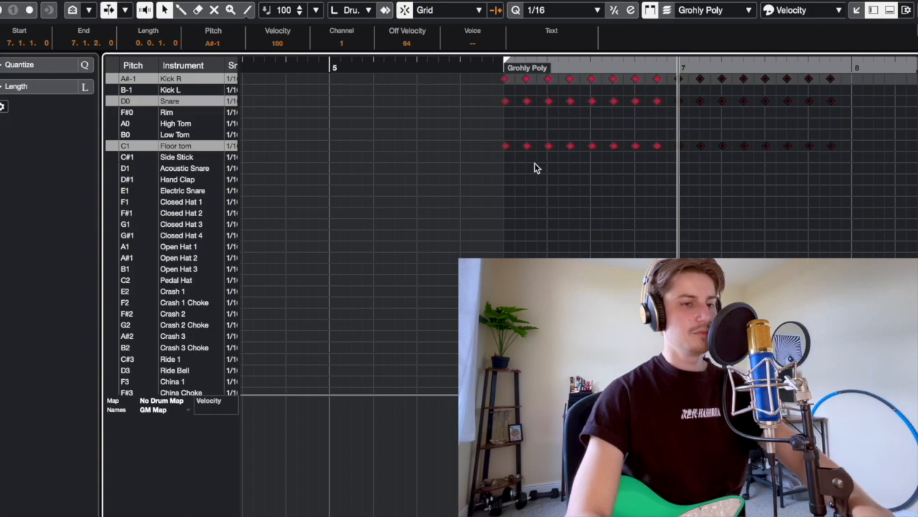
drag(467, 178, 803, 60)
drag(31, 207, 37, 353)
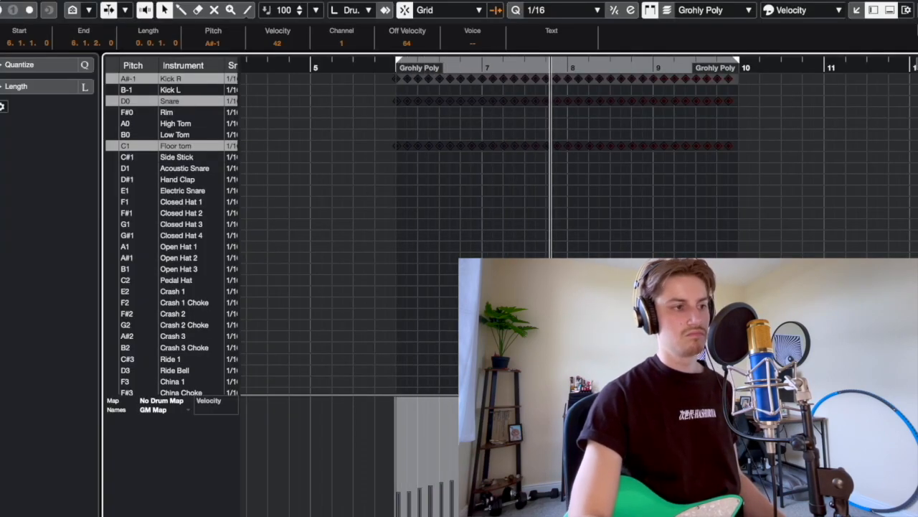
Step: Delete the offbeat kick, snare and floor tom hits from the last two beats of bar 9
key(f)
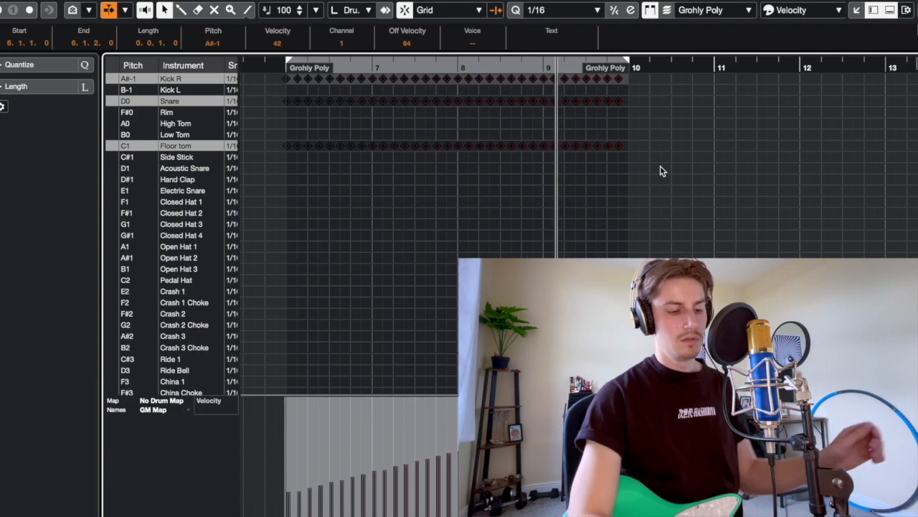
scroll(661, 166, up, 3)
drag(616, 164, 564, 67)
key(Delete)
Step: Copy the last two floor tom hits of bar 9 onto Open Hat 3, play back the ending and close the drum editor
click(551, 147)
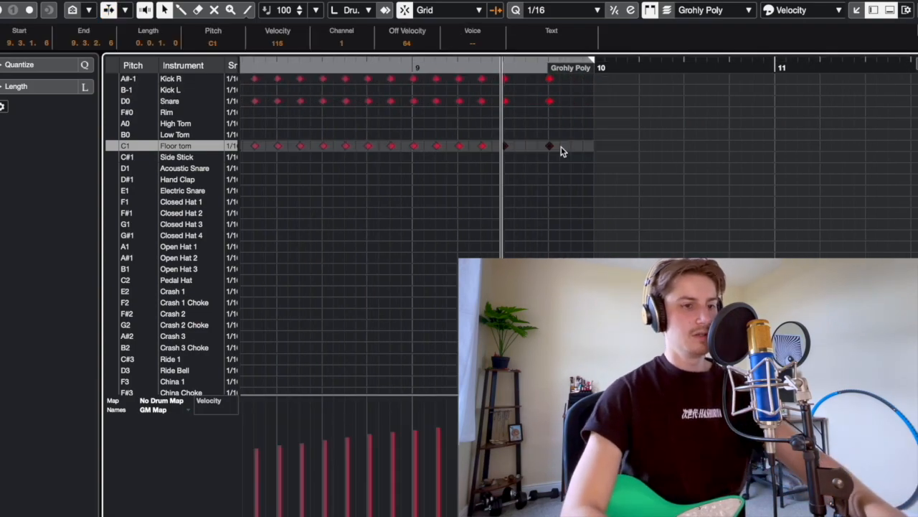
click(505, 72)
key(Down)
key(Down)
key(Down)
key(Down)
key(Down)
key(Down)
key(Down)
key(Down)
key(Down)
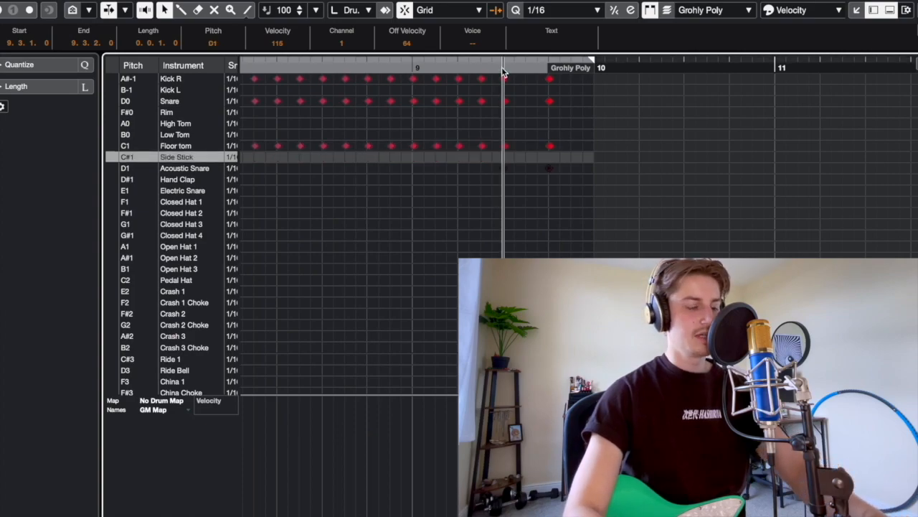
key(Down)
key(Down)
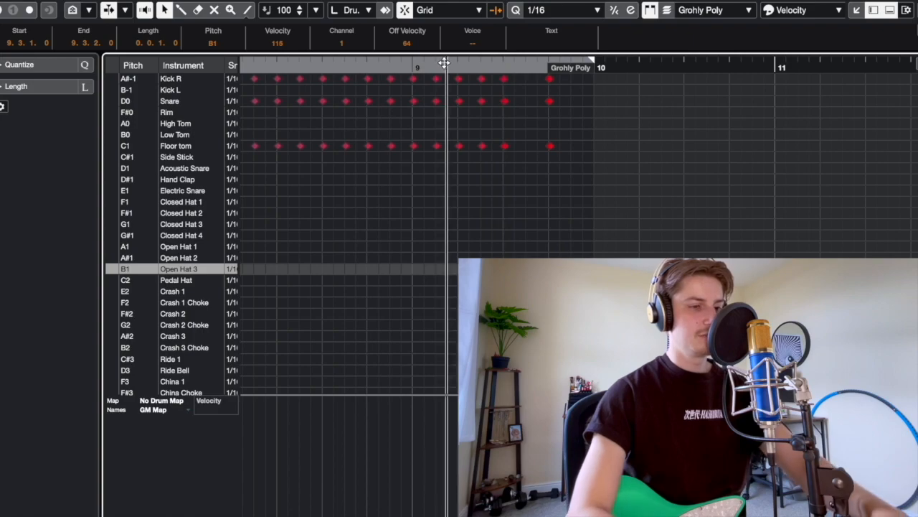
key(space)
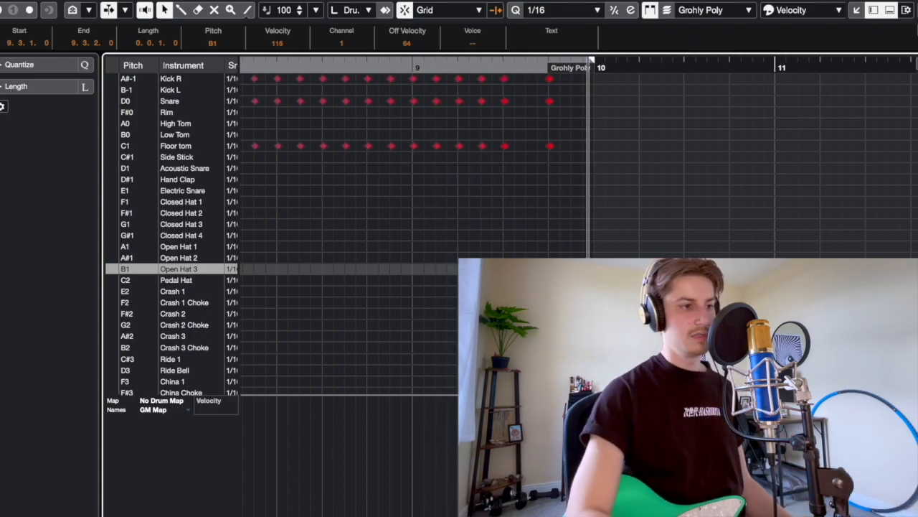
key(Return)
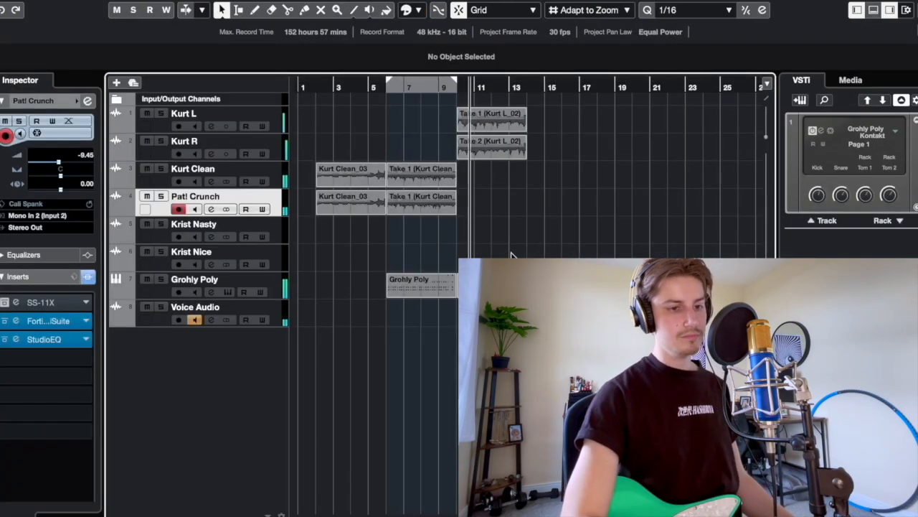
Step: Duplicate the Kurt L and Kurt R clips that start at bar 10 to extend the section
click(462, 114)
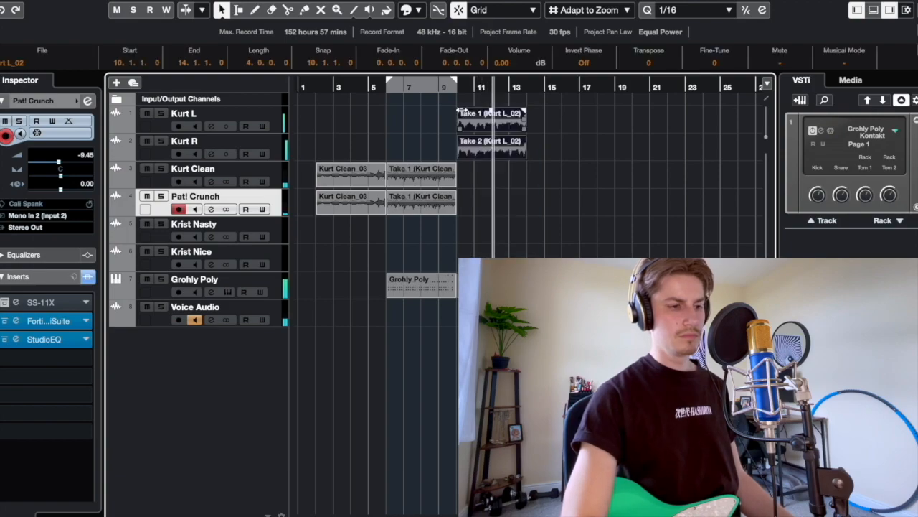
key(ctrl+d)
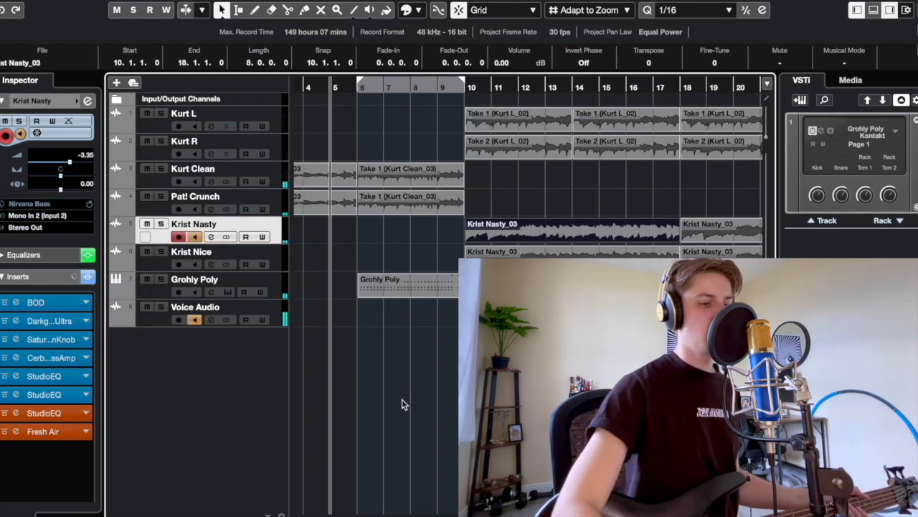
Step: Record a bass take on the Krist Nasty track leading up to bar 10 and trim its start to bar 6
key(space)
key(KP_Multiply)
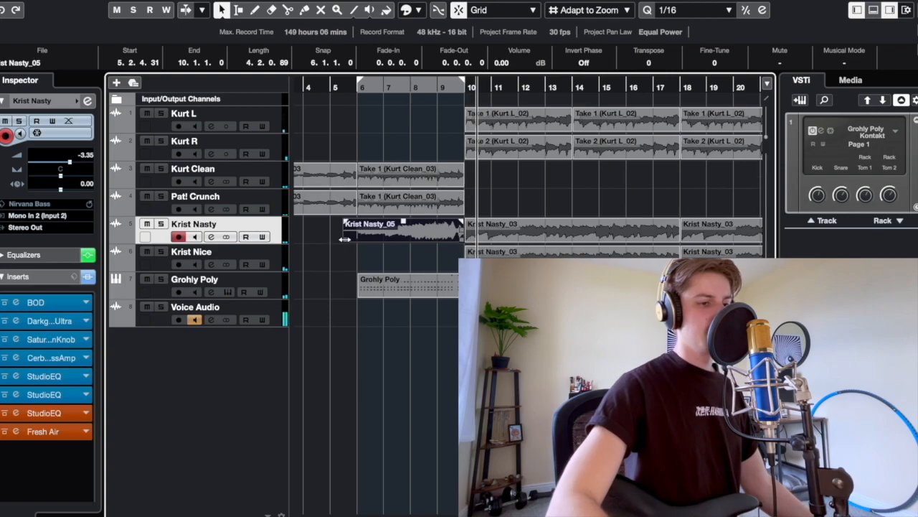
drag(345, 239, 361, 239)
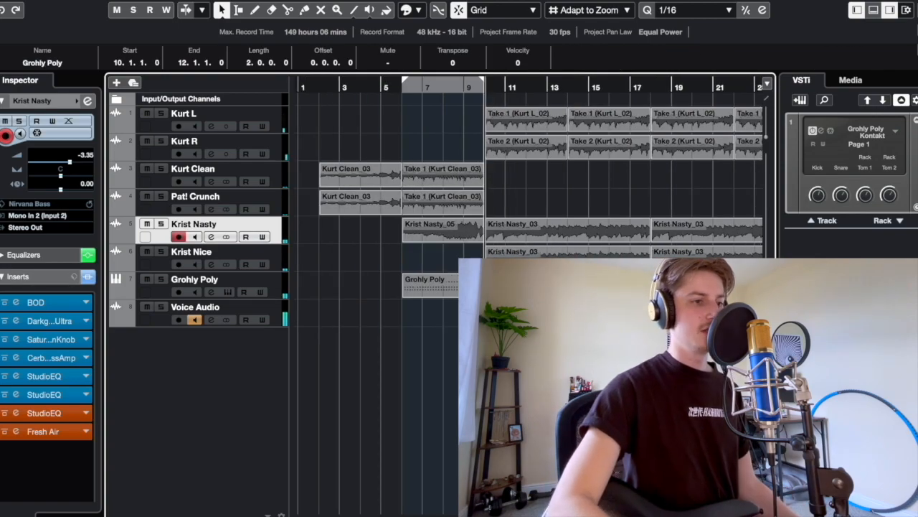
Step: Program a beat with kick, snare, open hat and crash in the Grohly Poly part spanning bars 10 to 12, editing the snare late in bar 11
click(269, 2)
click(268, 29)
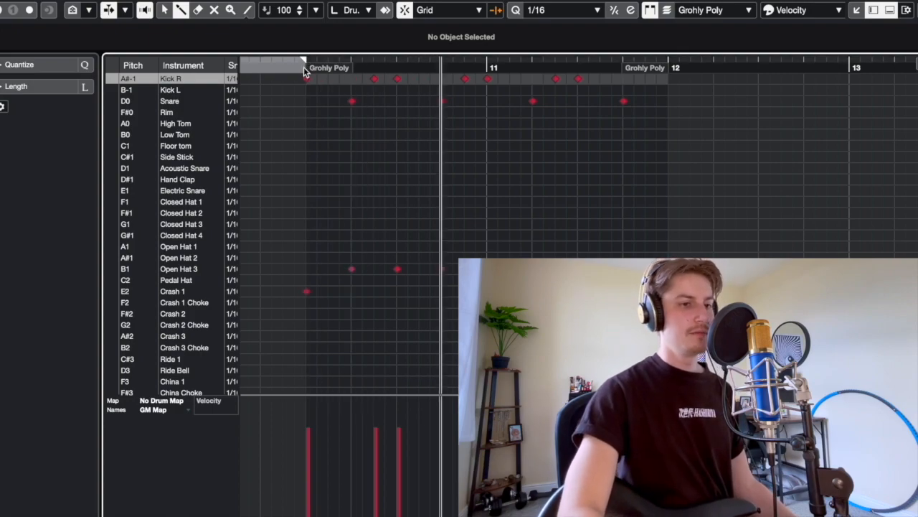
key(space)
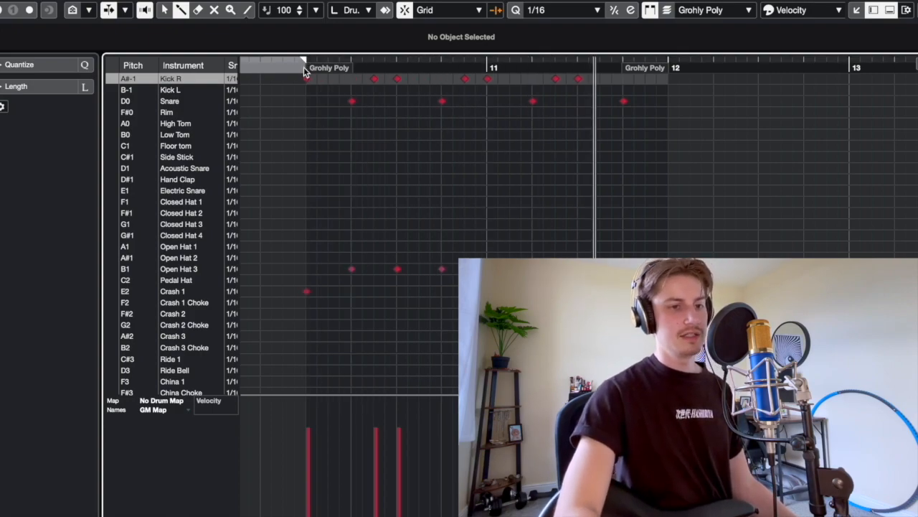
click(600, 101)
click(624, 101)
key(space)
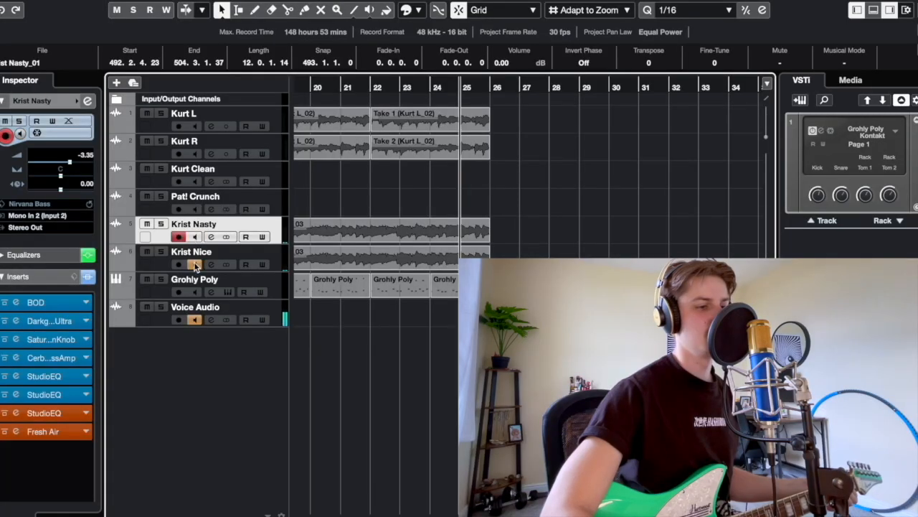
Step: Toggle input monitoring on Krist Nice and add Closed Hat 4 hits on all four beats of bar 26 in the Grohly Poly part
click(195, 266)
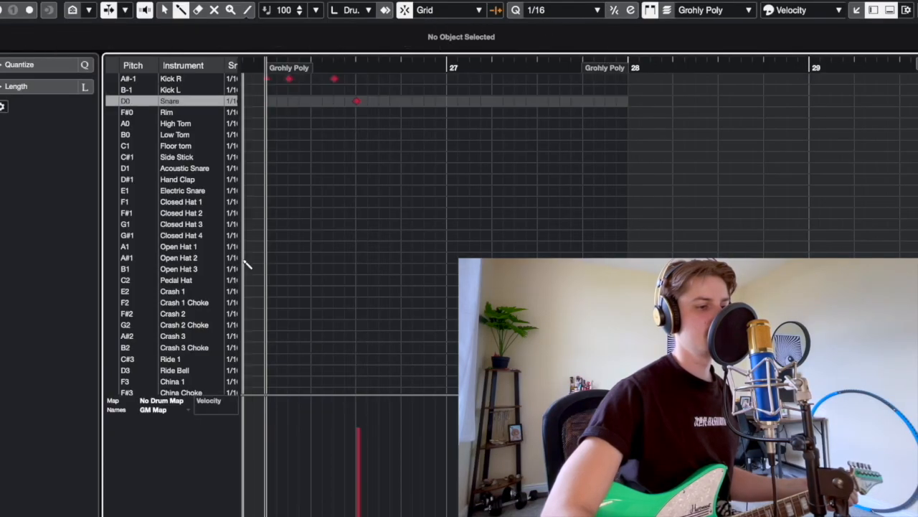
click(268, 235)
click(312, 235)
click(347, 235)
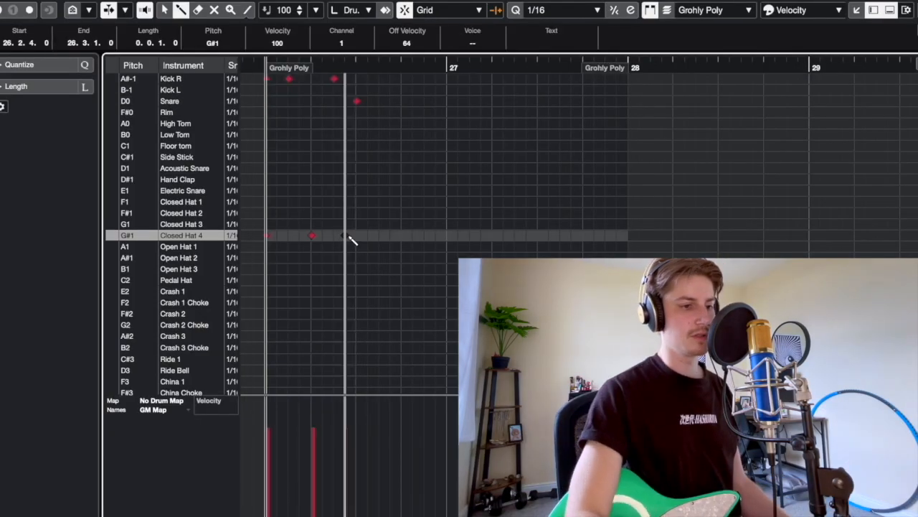
click(353, 236)
click(402, 236)
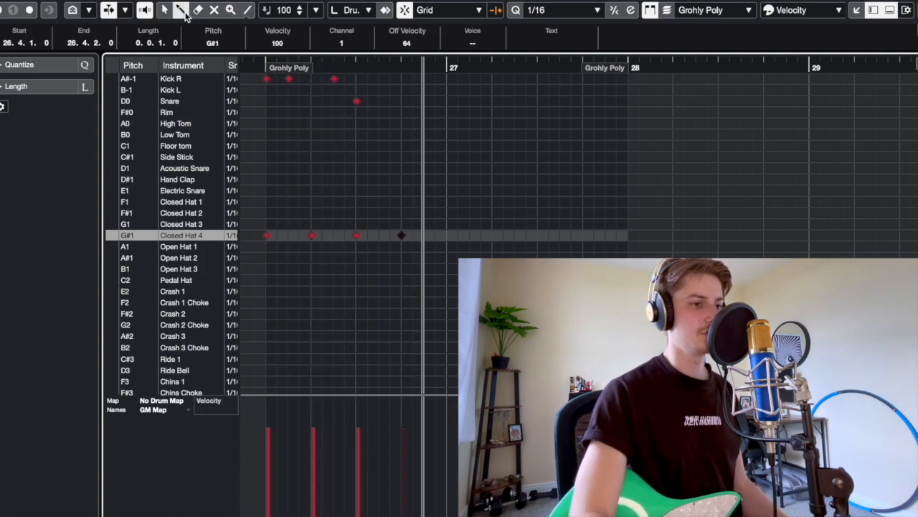
Step: Place snare hits on beats 2 and 4 of bar 26, remove the one on beat 3 and play the pattern
click(313, 102)
click(355, 102)
click(402, 102)
key(space)
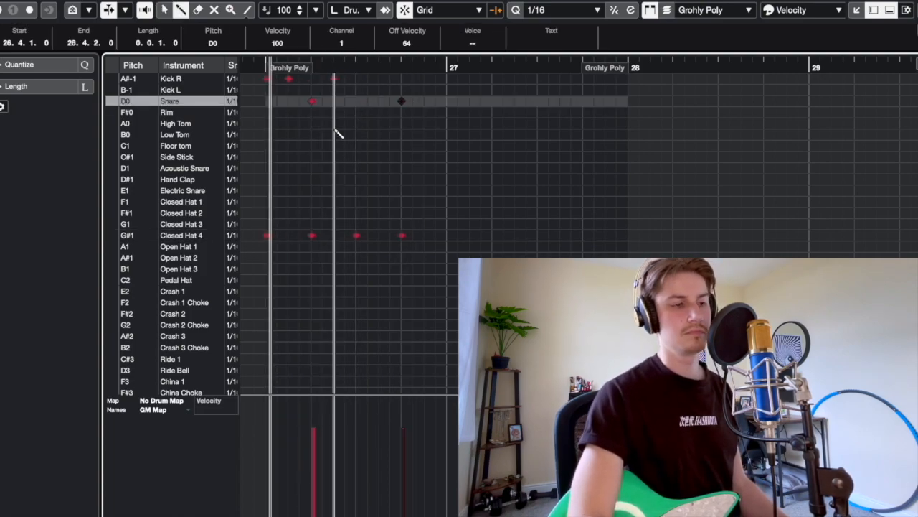
Step: Add Kick R hits on beat 3 and on the offbeats of beats 3 and 4 in bar 26, and select the bar's notes
click(357, 79)
click(378, 79)
click(425, 79)
key(1)
drag(258, 264, 446, 73)
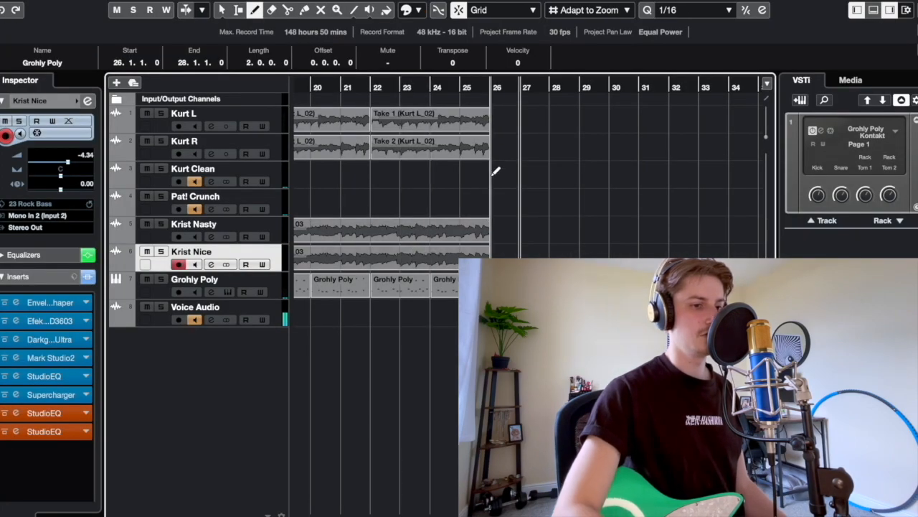
Step: Repeat the two-bar Grohly Poly part up to bar 34 and play it back from bar 25
click(223, 10)
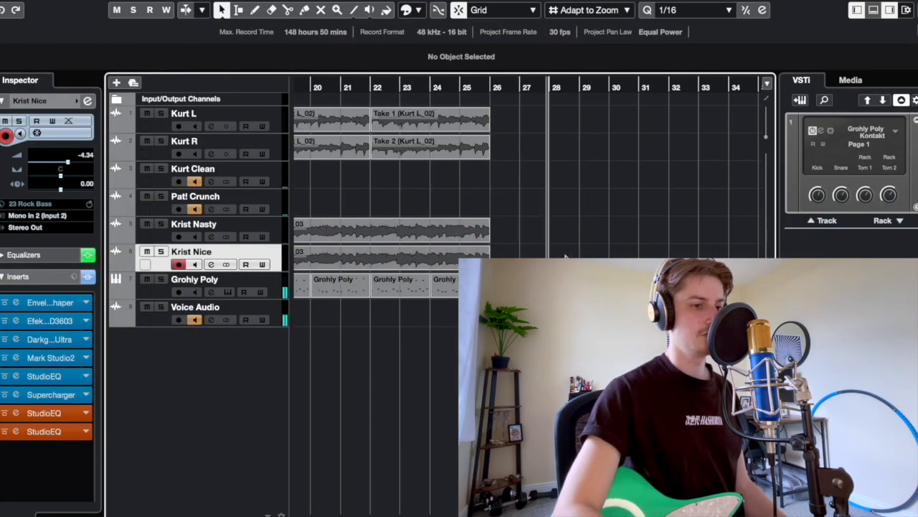
click(464, 86)
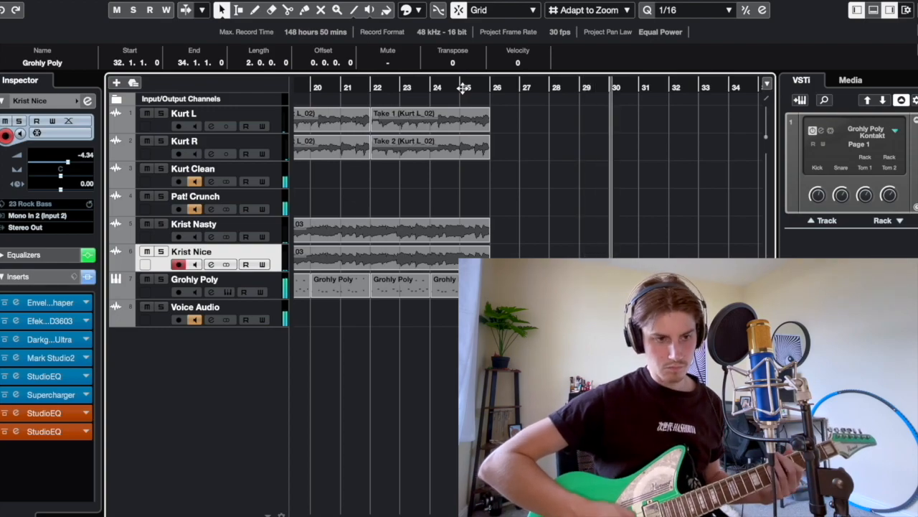
Step: Record a new guitar take on the Kurt Clean track, starting from bar 25
click(464, 86)
click(201, 180)
key(KP_Multiply)
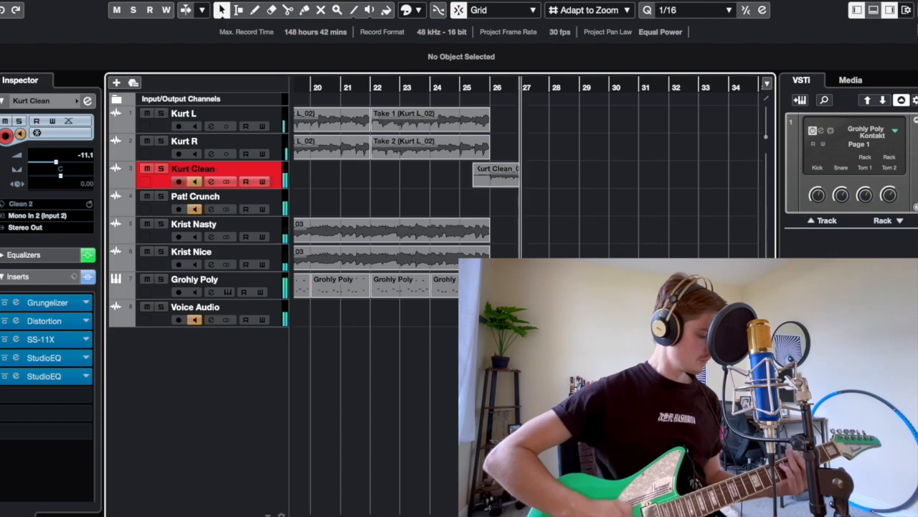
key(space)
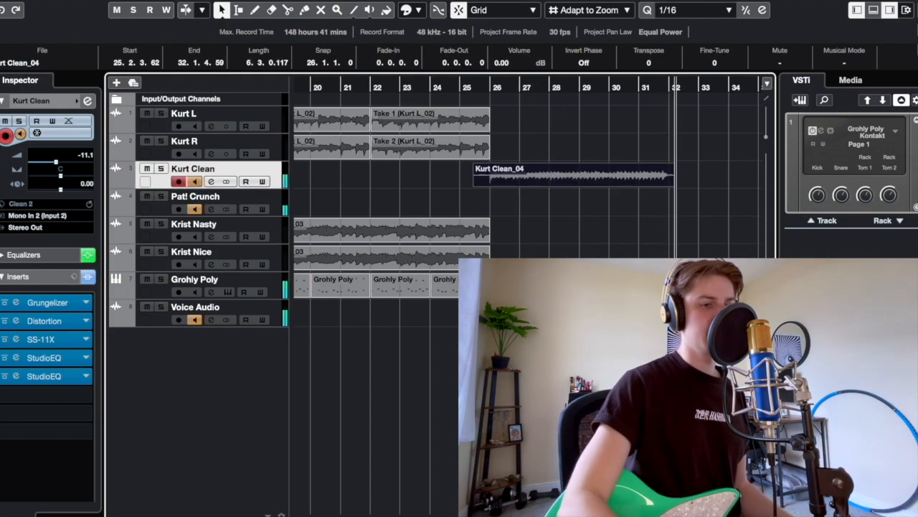
Step: Move the new Kurt Clean clip to bar 34 and play the section from around bar 25
drag(521, 175, 750, 177)
scroll(571, 172, right, 2)
click(449, 85)
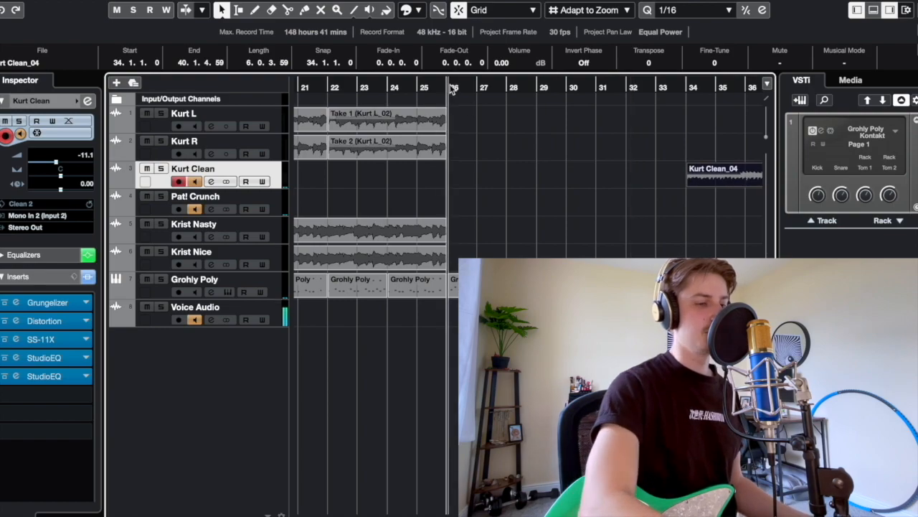
click(414, 83)
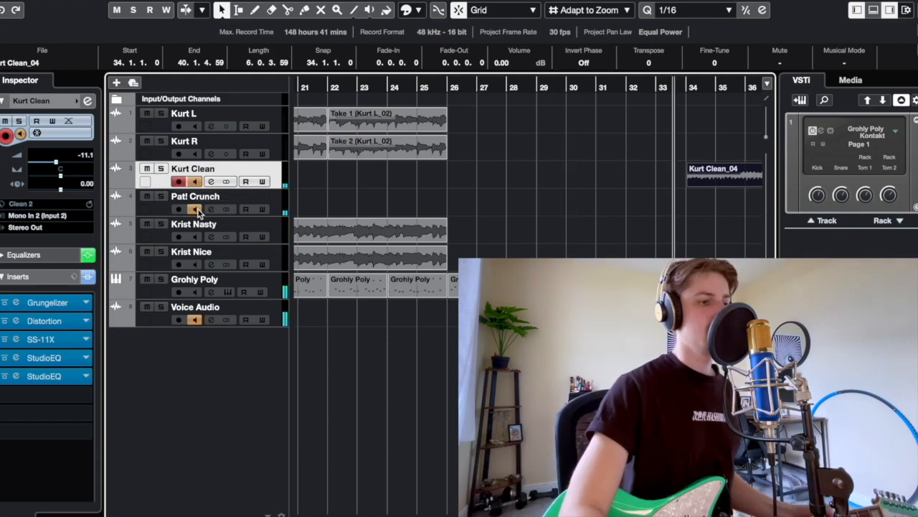
click(415, 86)
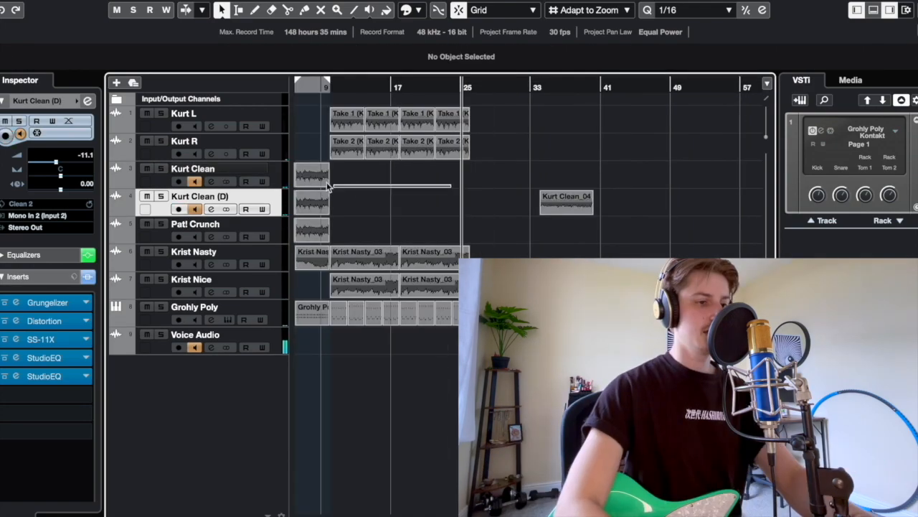
Step: Delete the leftover clips from the original Kurt Clean track, keeping the copies on Kurt Clean (D)
drag(327, 182, 313, 171)
key(Delete)
scroll(351, 169, left, 2)
Step: Add the Chorus effect to the Kurt Clean track as its first insert and audition the sound
click(220, 168)
key(h)
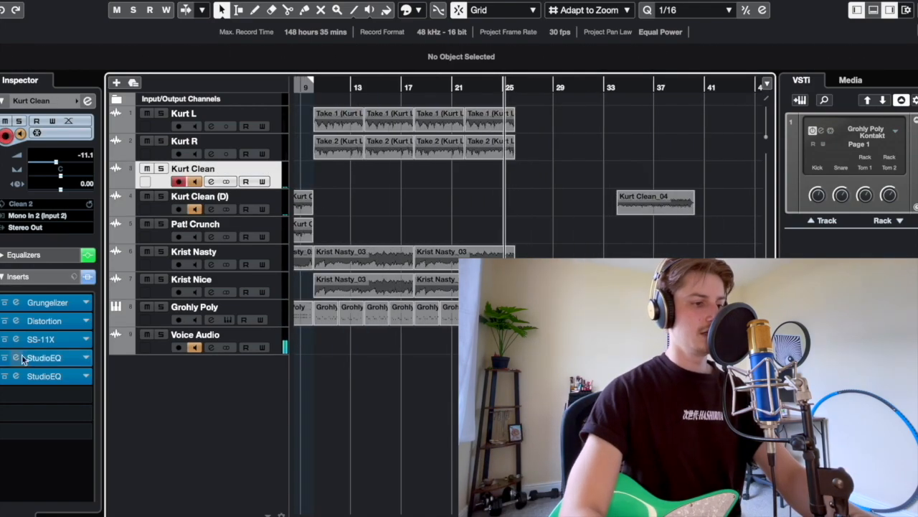
click(85, 396)
click(26, 171)
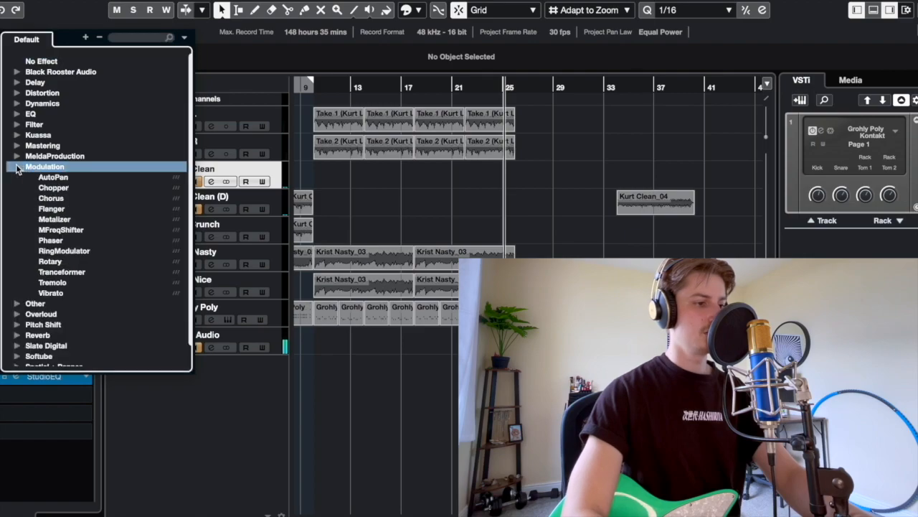
click(43, 192)
drag(40, 395, 40, 302)
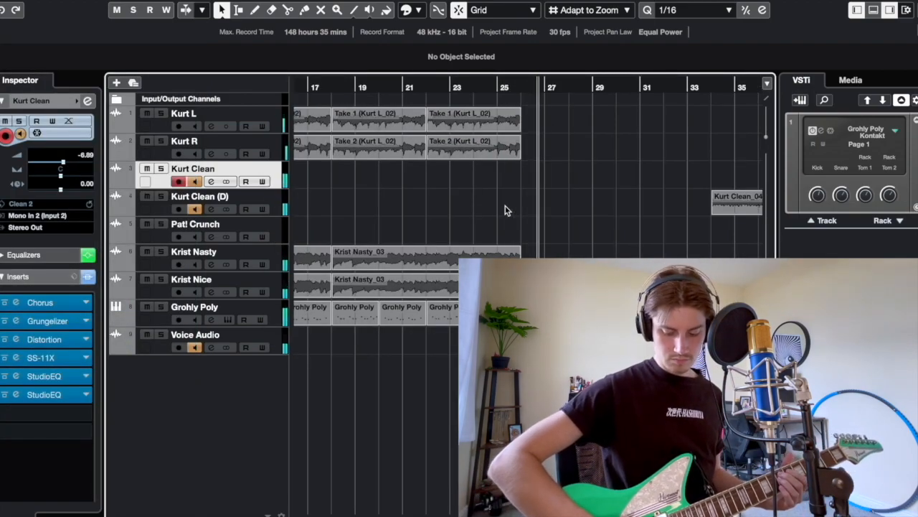
key(space)
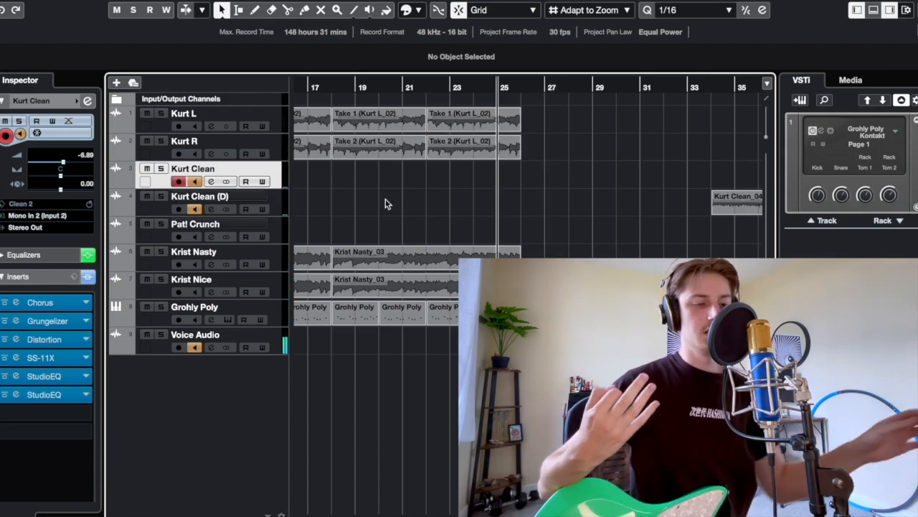